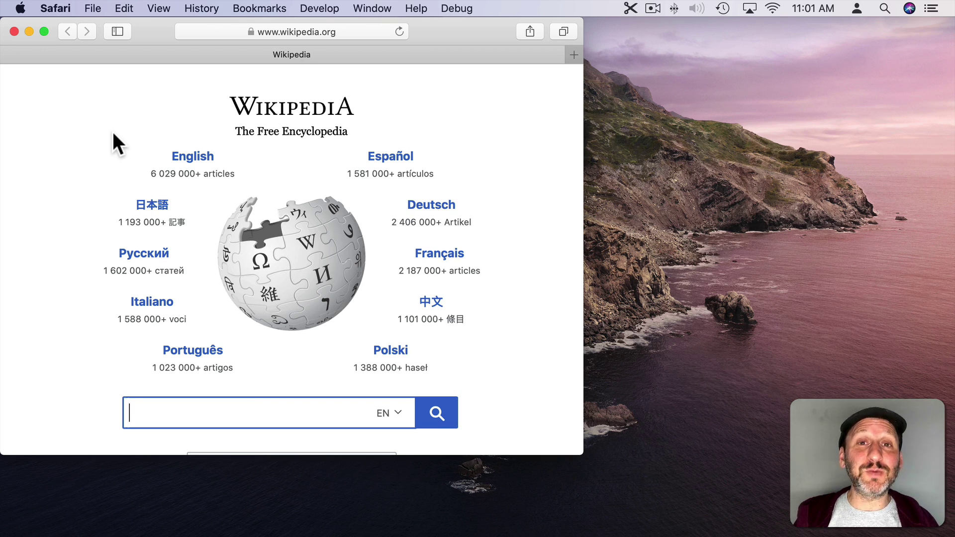
left_click(14, 31)
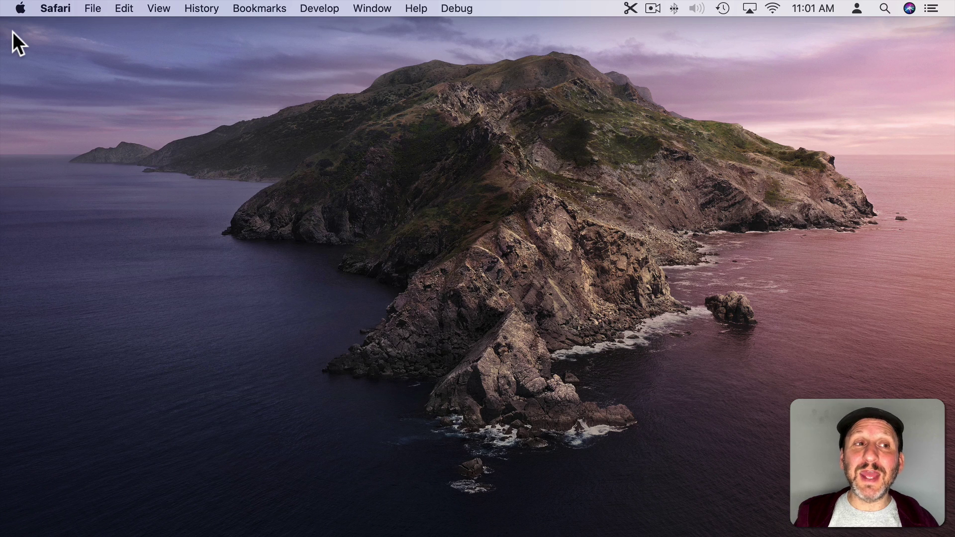
left_click(92, 8)
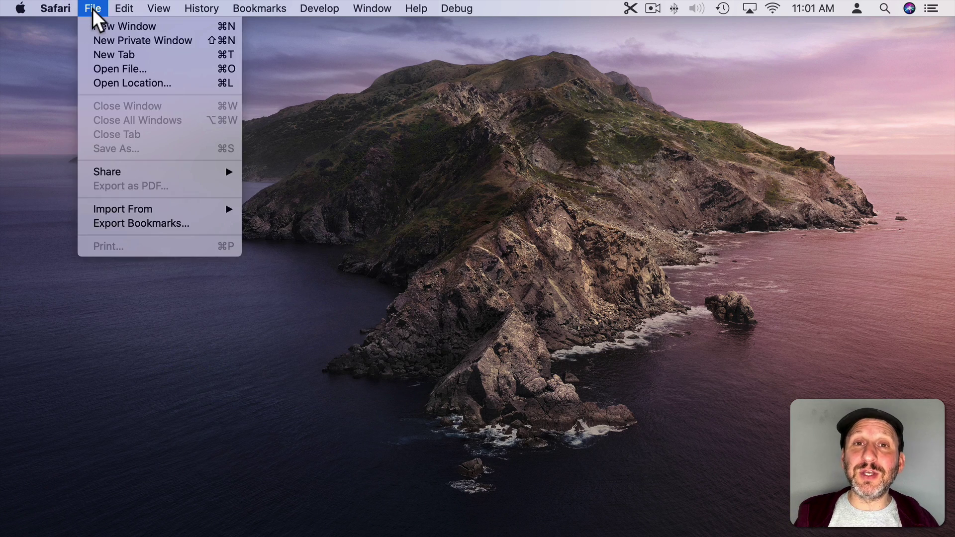
left_click(97, 25)
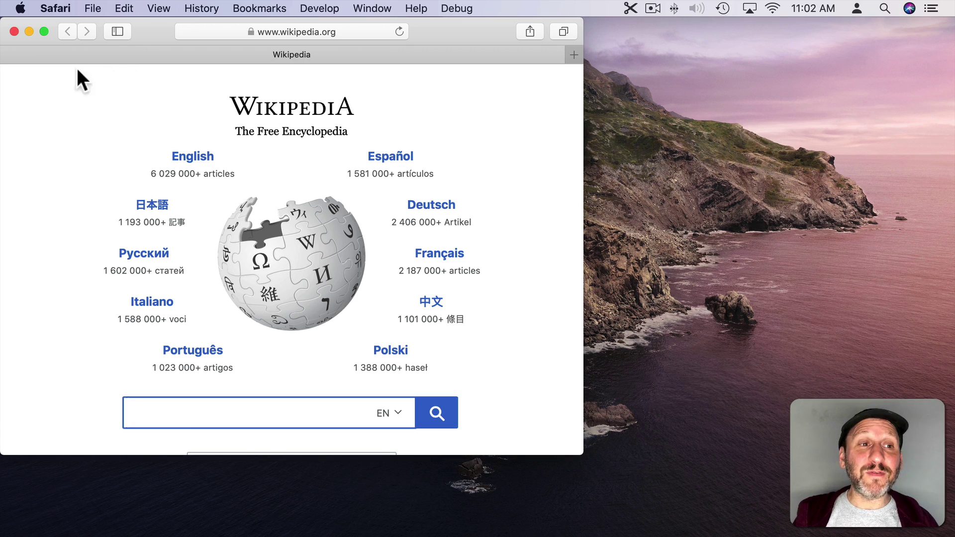
- Choose Quit Safari from the Safari menu, leaving only the Finder desktop
left_click(59, 10)
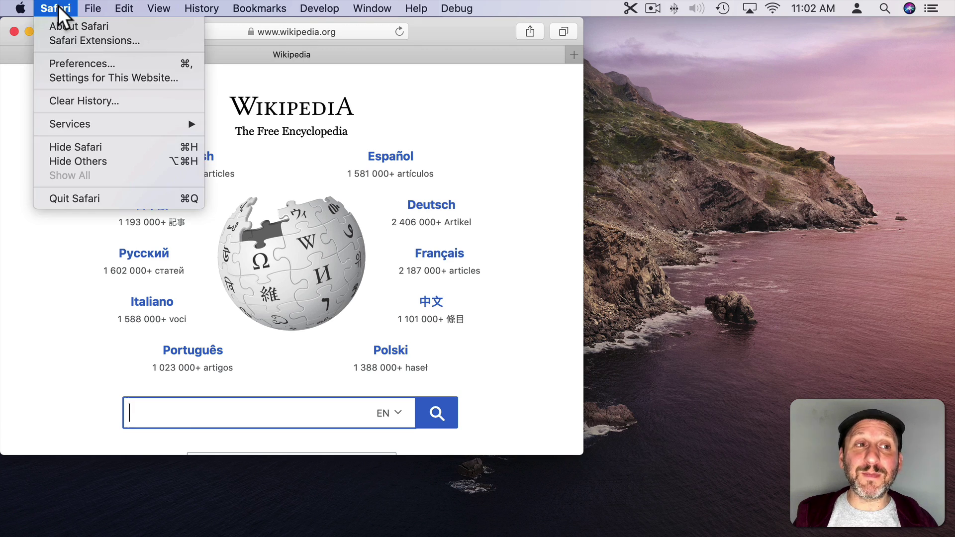
left_click(112, 197)
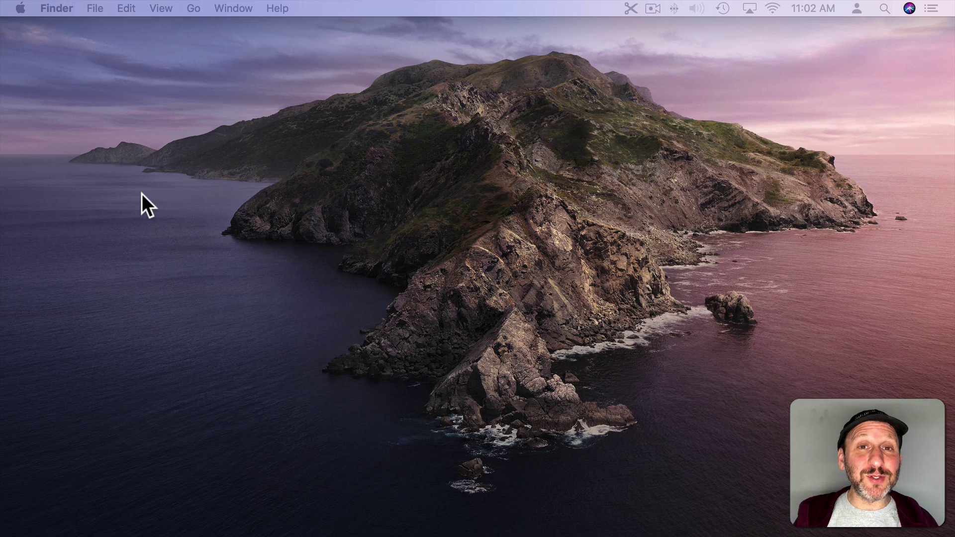
- Relaunch Safari from the Dock to restore the Wikipedia window
mouse_move(131, 519)
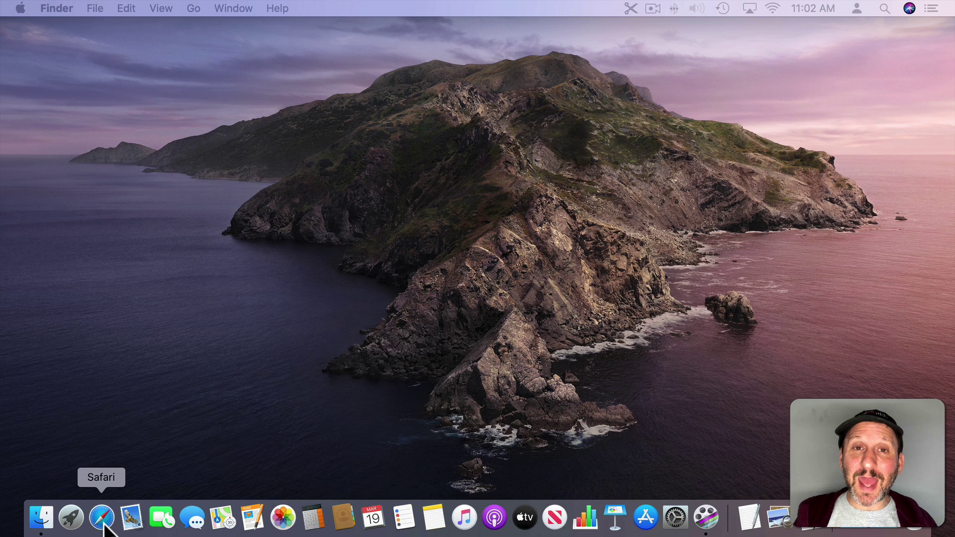
left_click(102, 517)
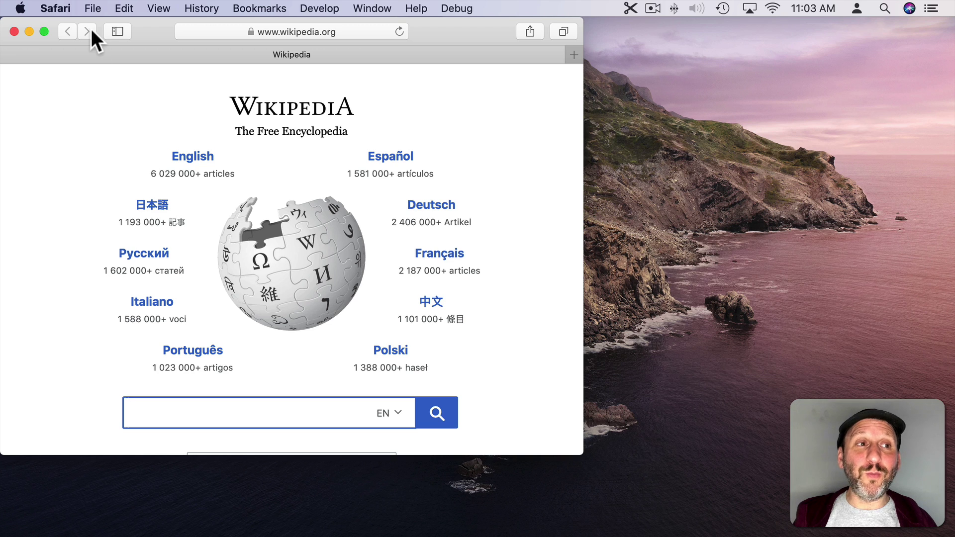
- Reveal Quit and Close All Windows by holding Option in the Safari menu
left_click(56, 7)
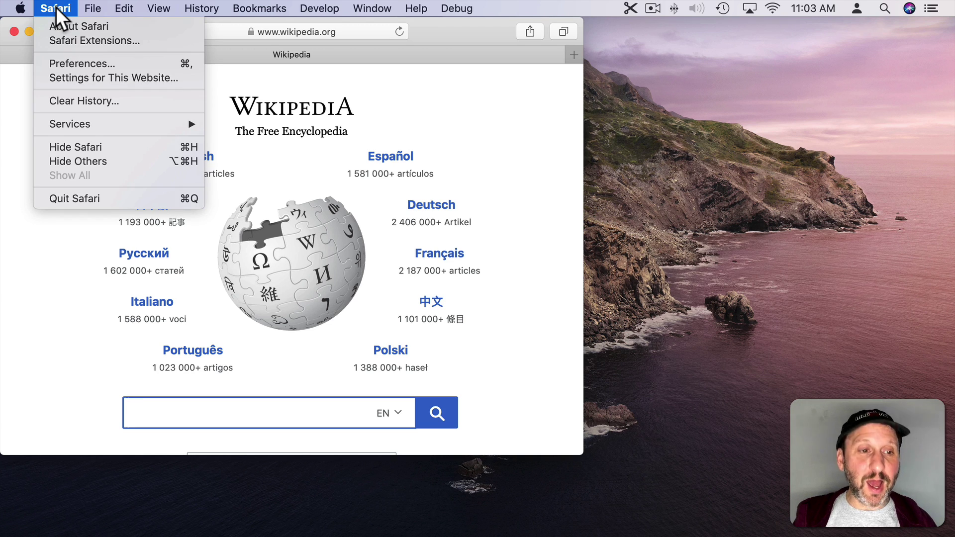
key("alt")
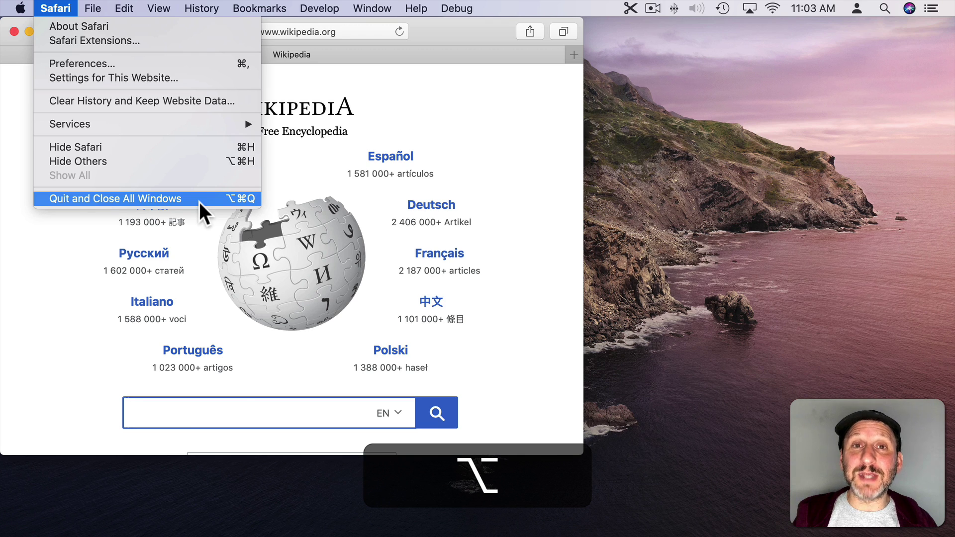
- Enable 'Close windows when quitting an app' in General preferences, then quit System Preferences
mouse_move(15, 9)
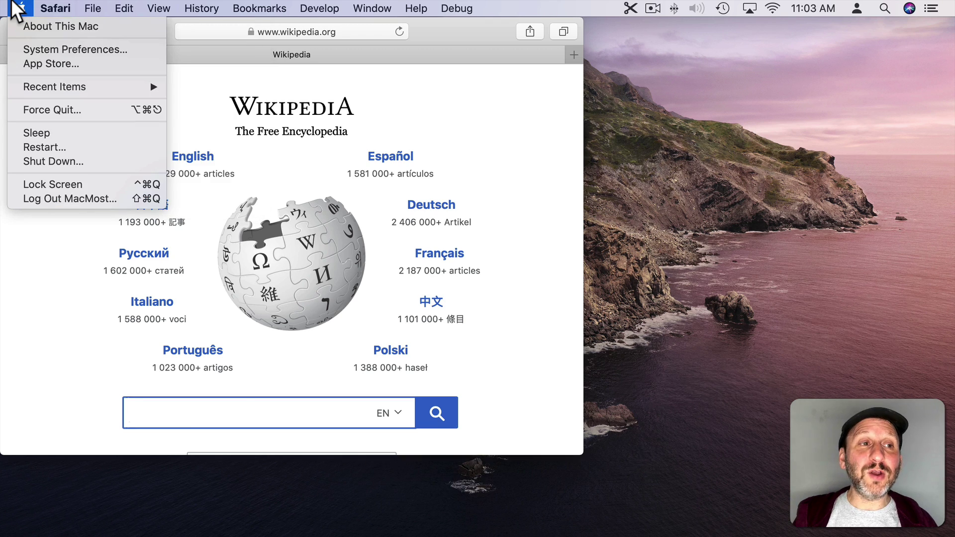
left_click(30, 49)
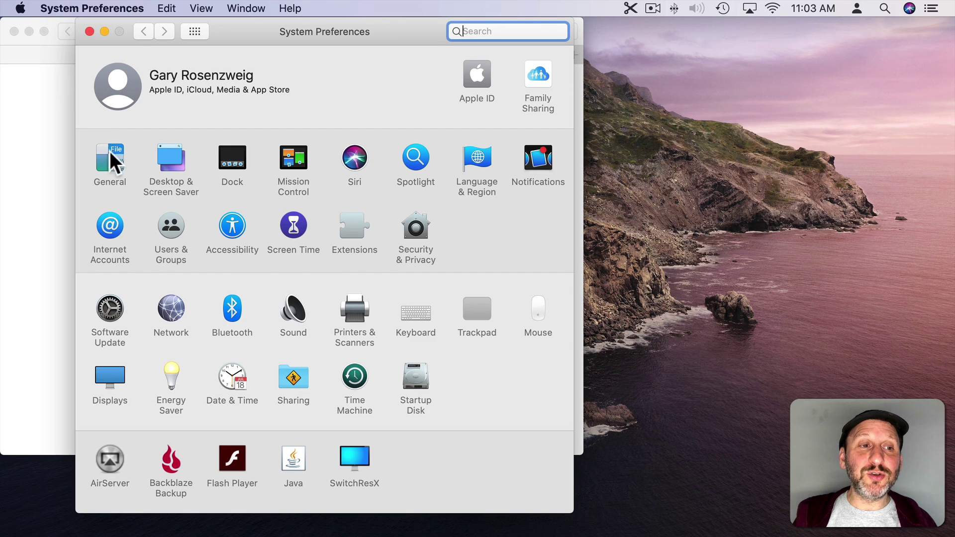
left_click(110, 158)
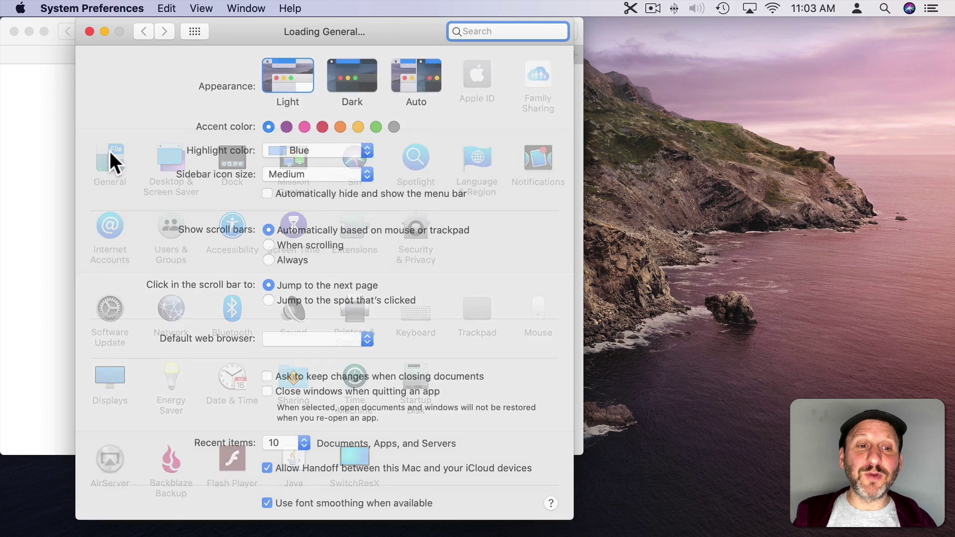
left_click(267, 391)
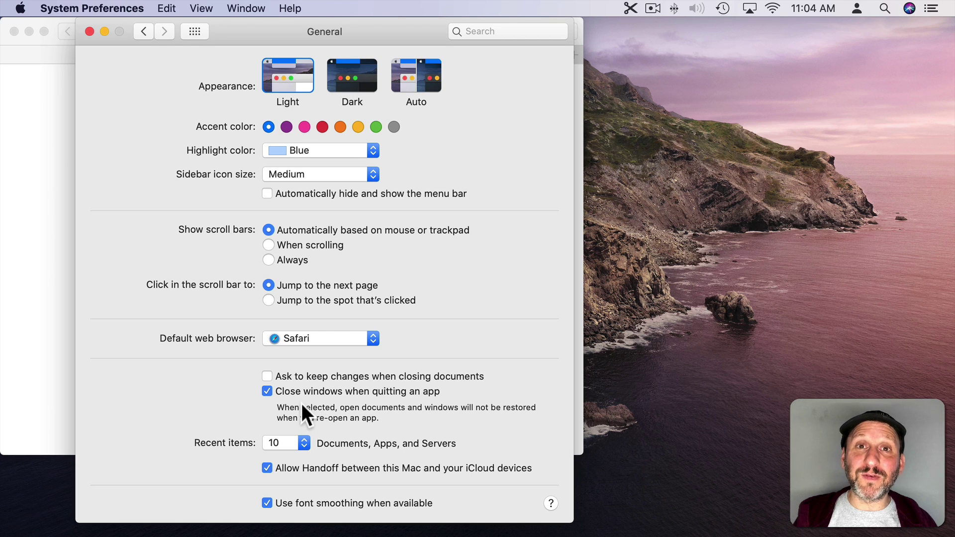
key("super+q")
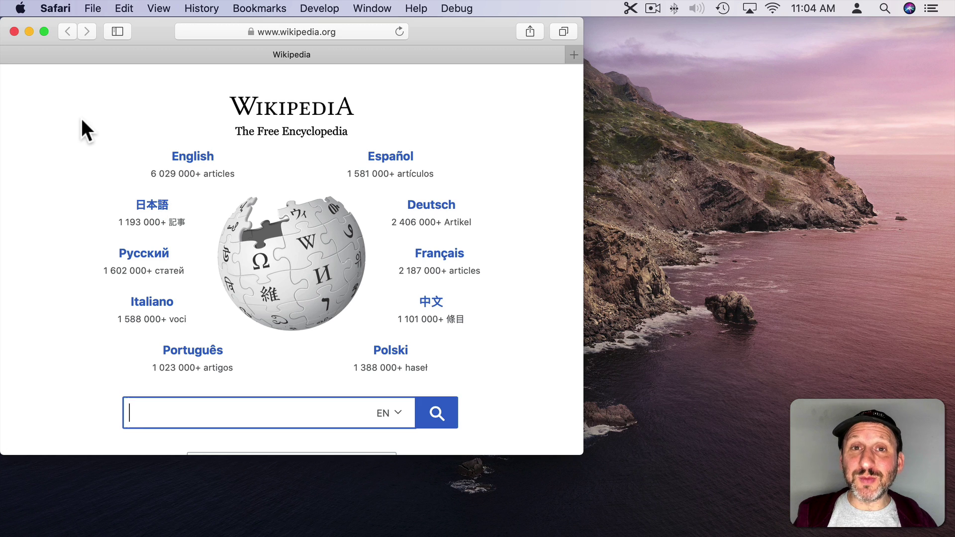
left_click(58, 8)
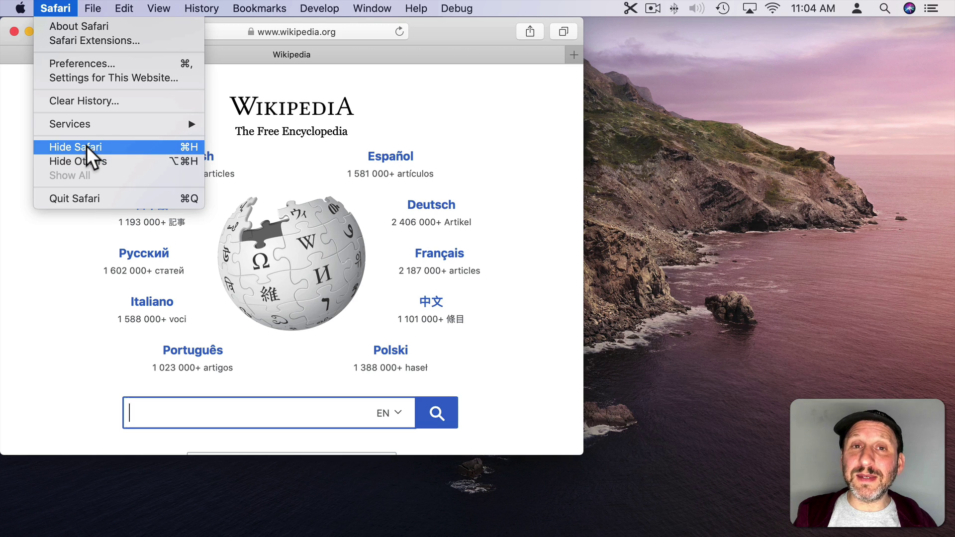
left_click(163, 146)
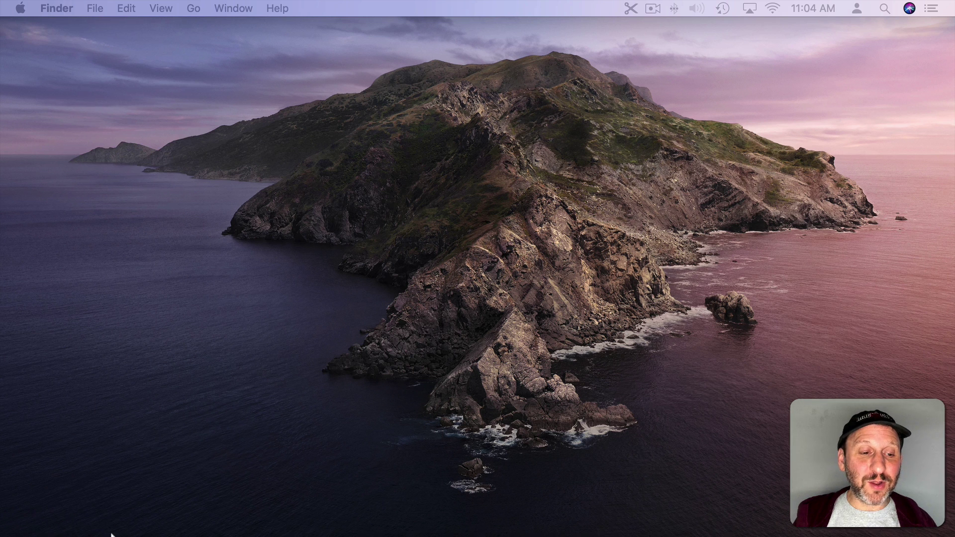
mouse_move(126, 533)
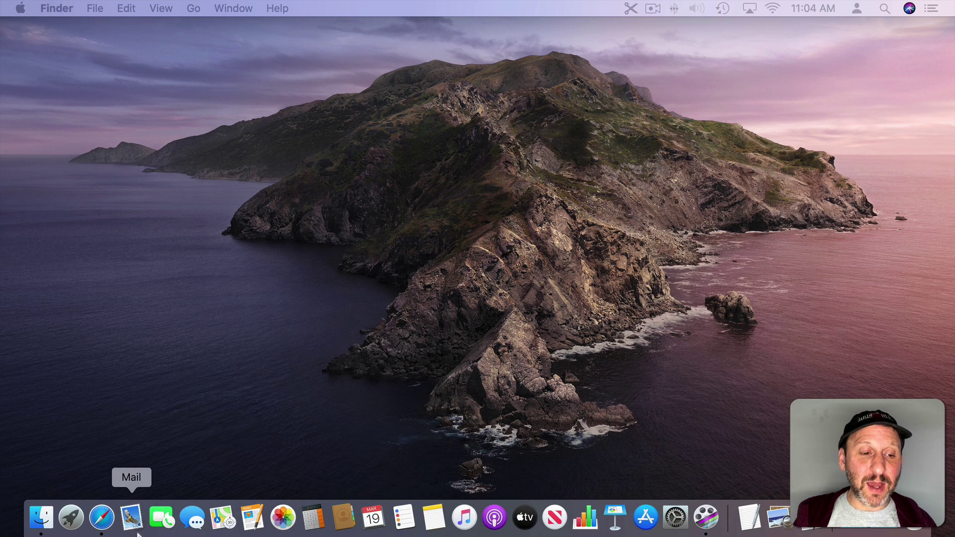
- Bring the hidden Safari window back from the Dock
left_click(104, 526)
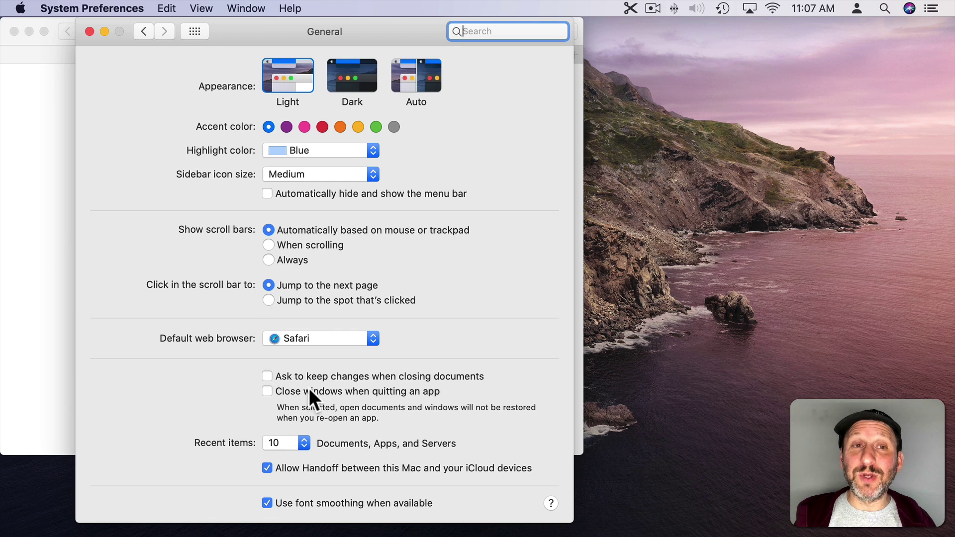
- Close System Preferences, narrow the Wikipedia window, and place a new empty window to its right
left_click(88, 31)
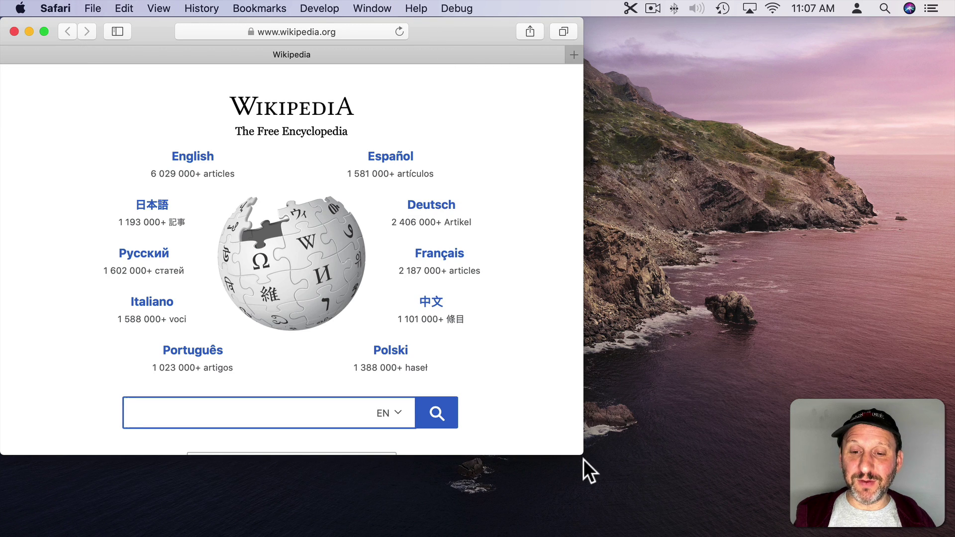
left_click_drag(582, 454, 423, 536)
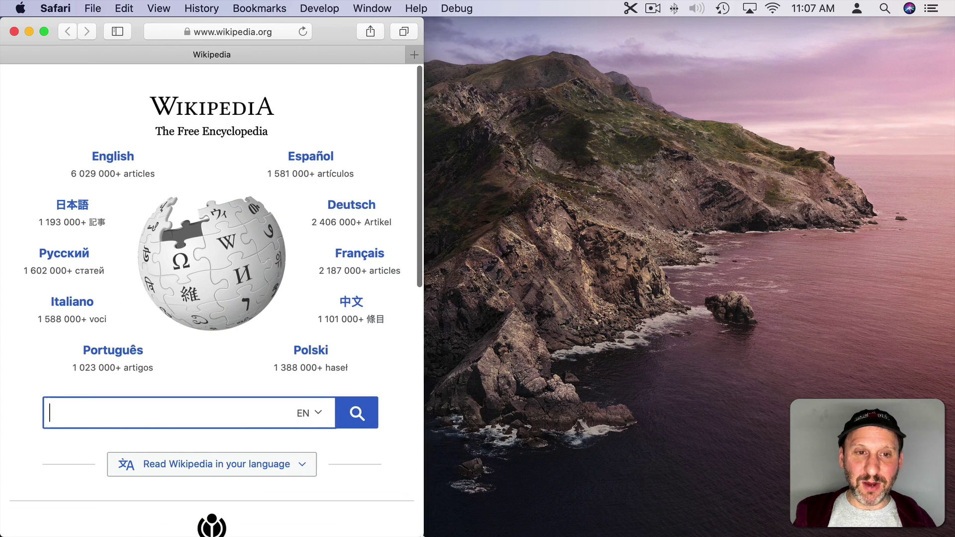
key("super+n")
left_click_drag(294, 28, 785, 10)
left_click_drag(873, 536, 903, 329)
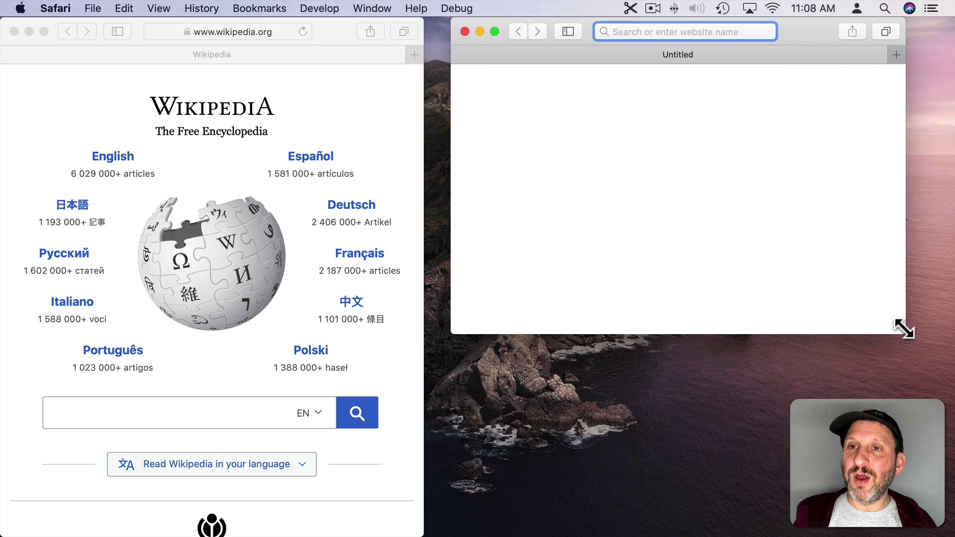
left_click_drag(822, 35, 865, 19)
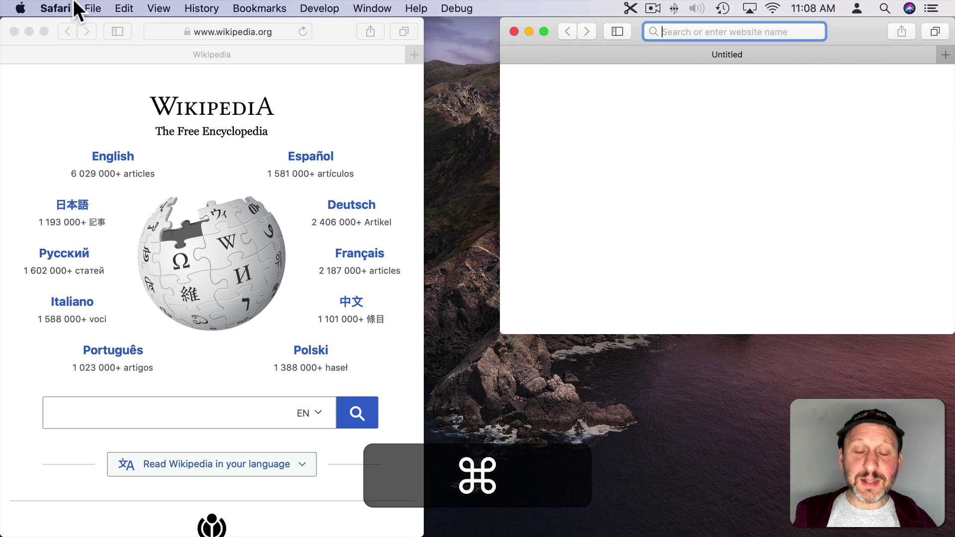
key("super+h")
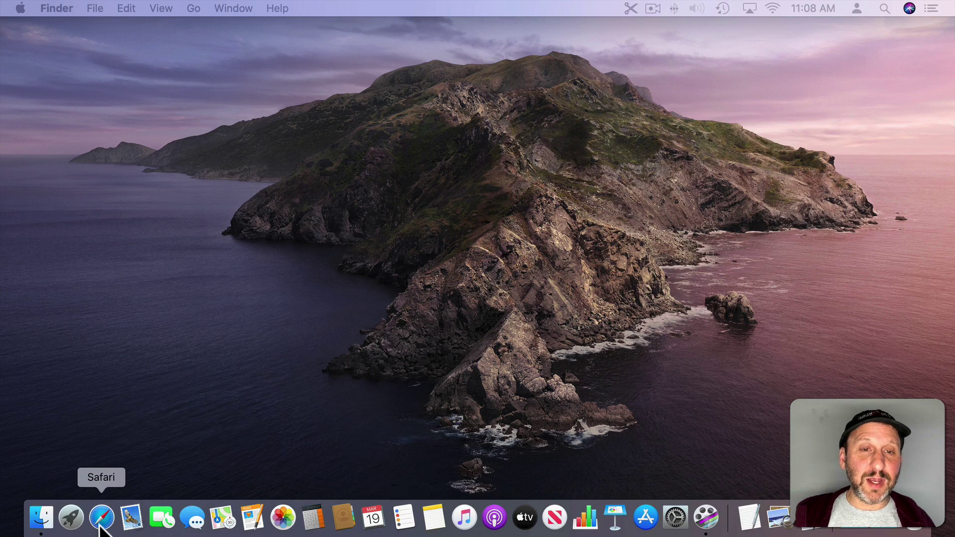
left_click(99, 517)
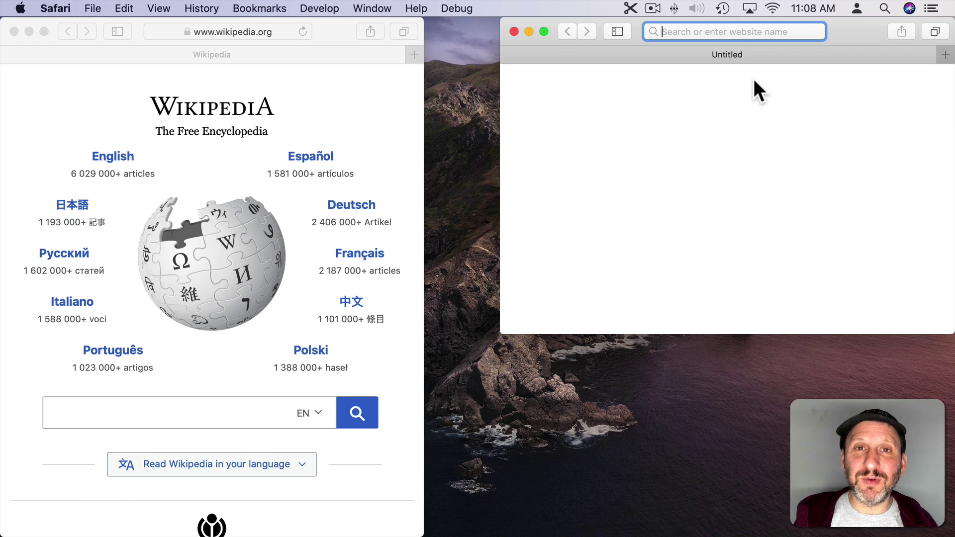
left_click(70, 8)
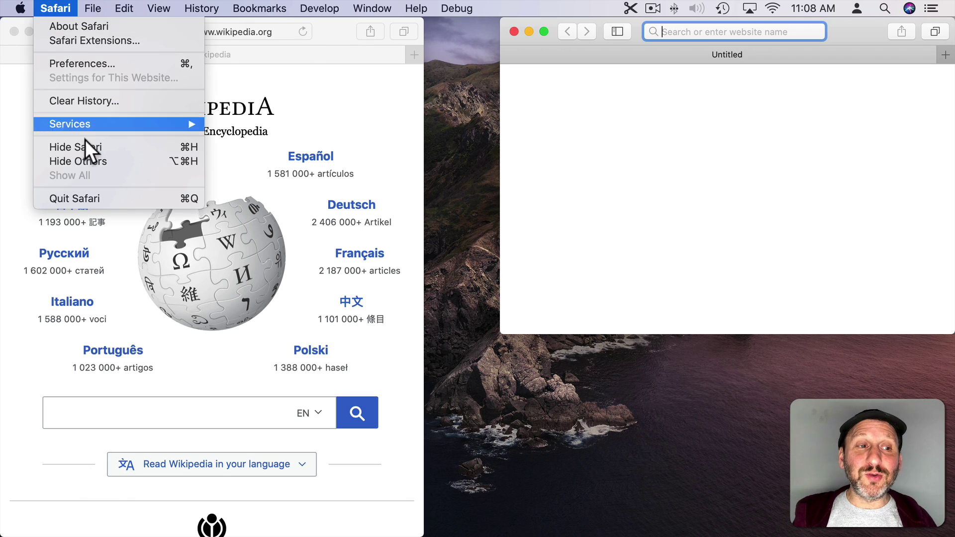
left_click(100, 198)
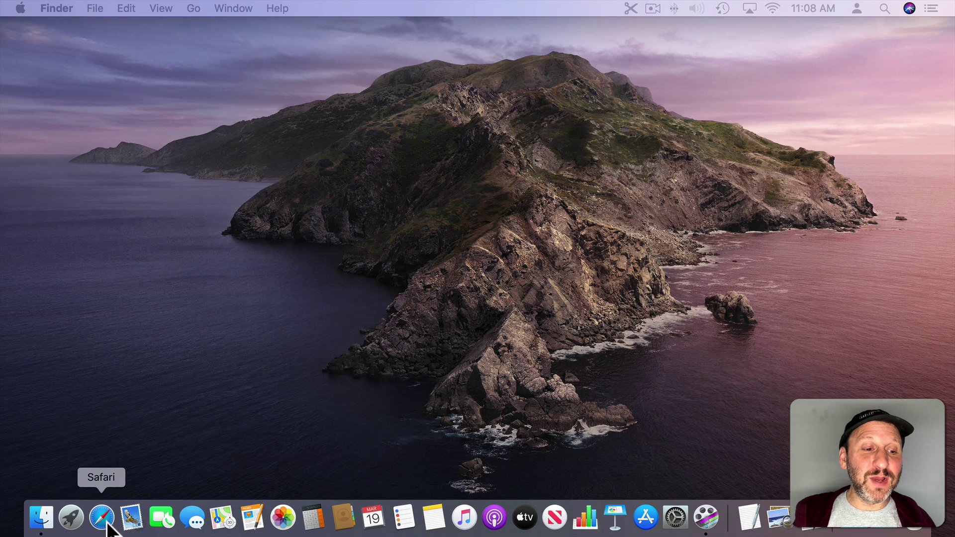
left_click(105, 521)
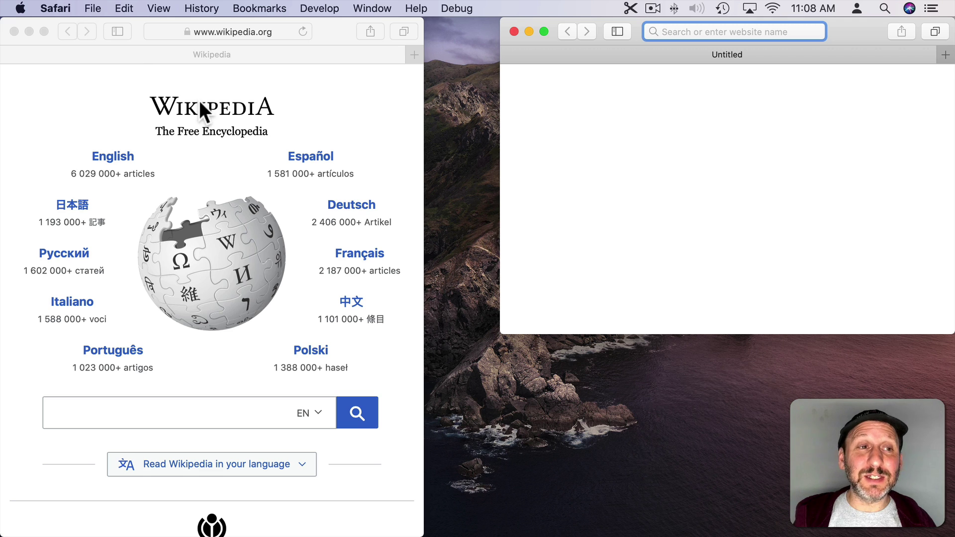
- Show Quit and Close All Windows in the Safari menu, then dismiss the menu
left_click(63, 2)
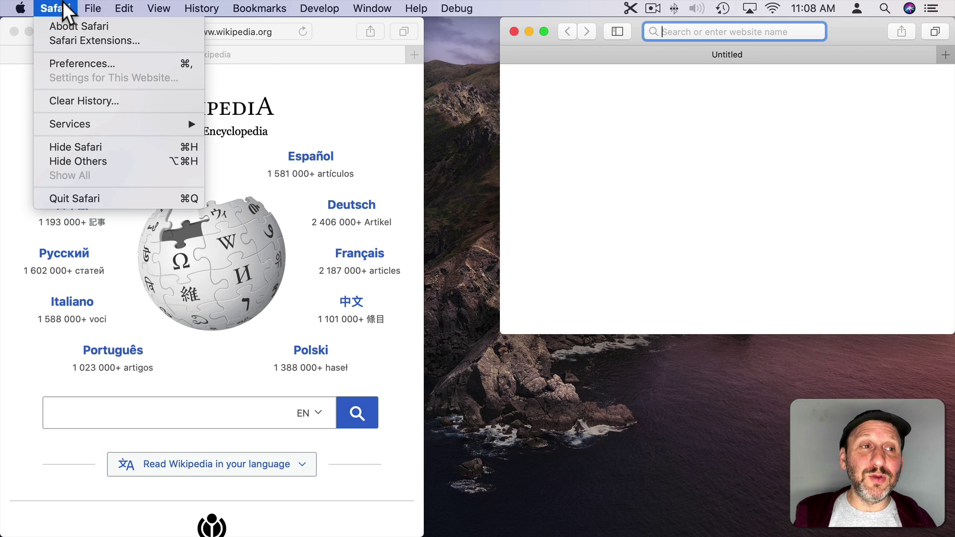
key("alt")
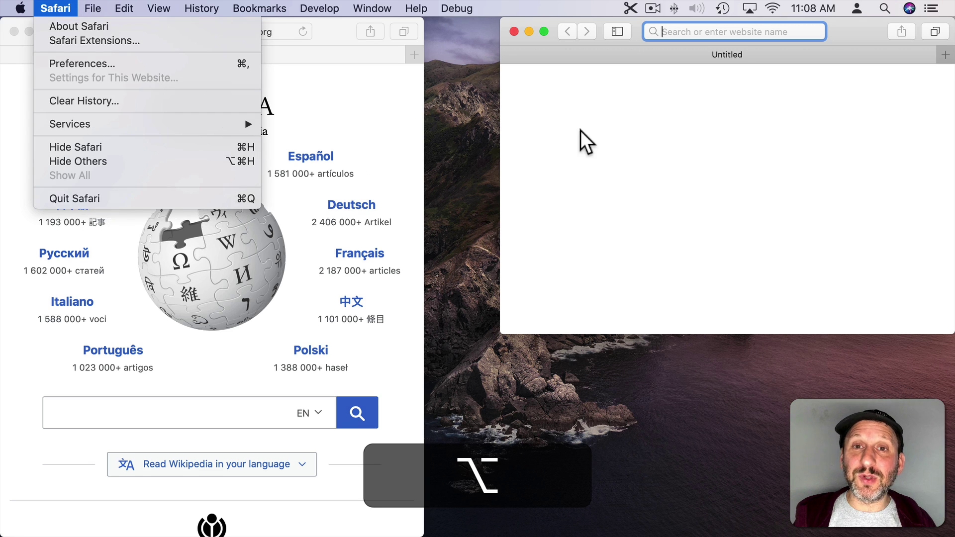
left_click(548, 92)
- Close the Untitled and Wikipedia windows, then open a fresh window from the Dock
left_click(514, 31)
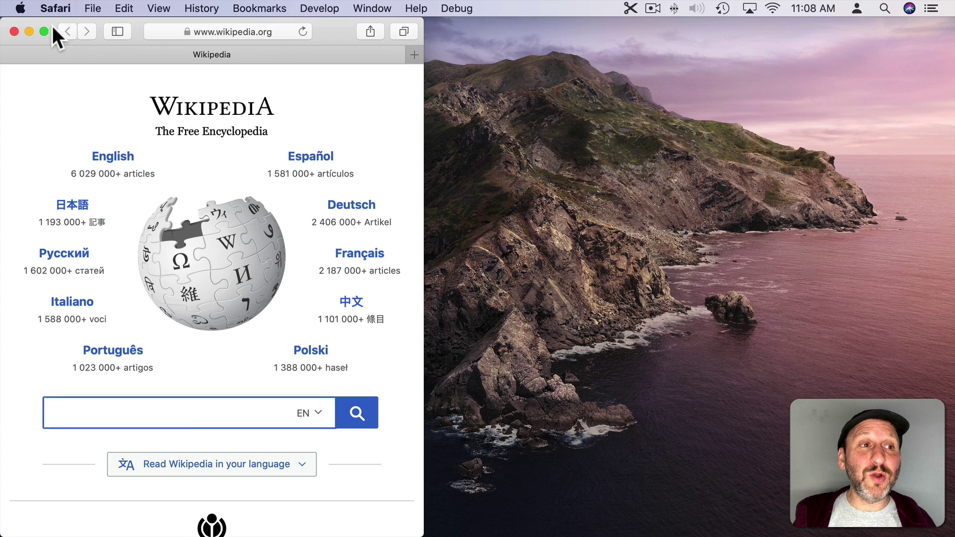
left_click(15, 31)
mouse_move(292, 535)
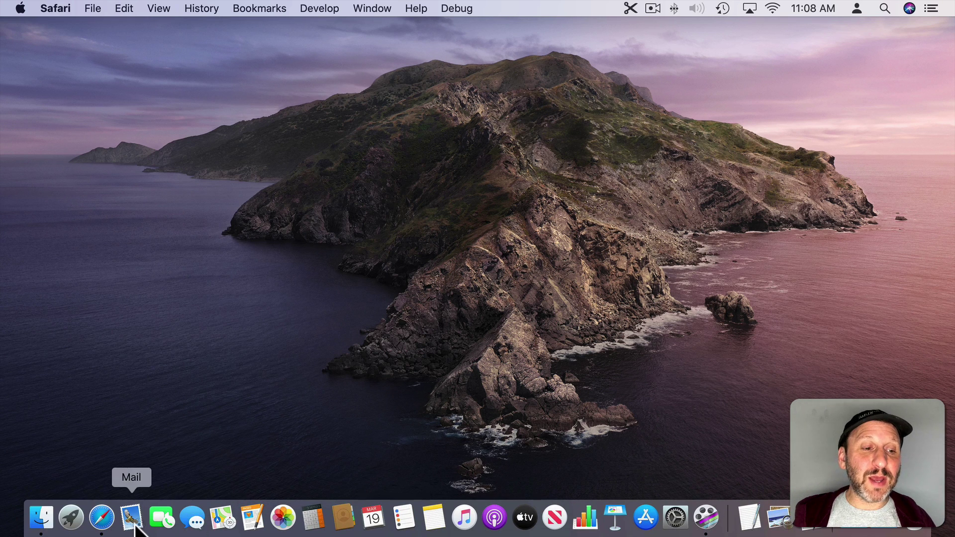
left_click(104, 522)
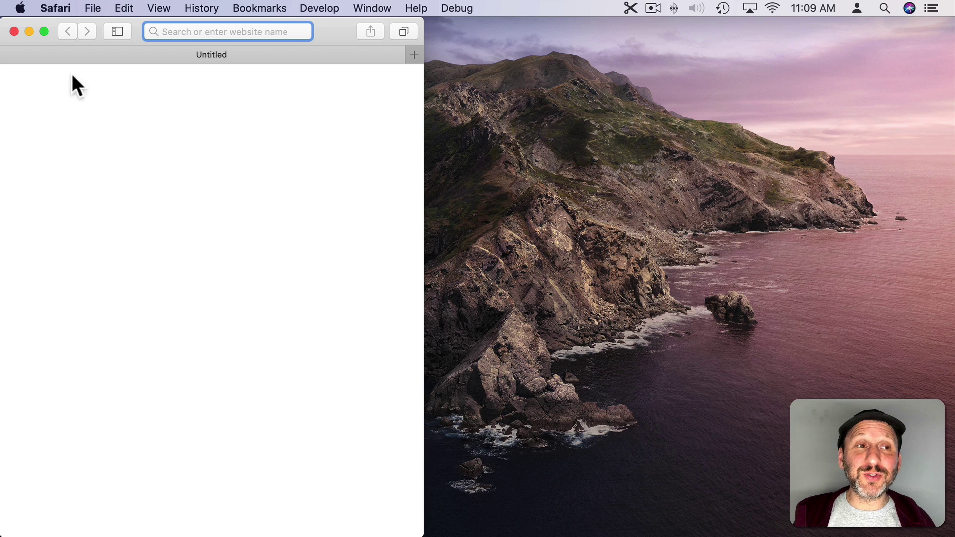
- Enter full screen, close the full-screen window, and reopen a Safari window from the Dock
left_click(44, 31)
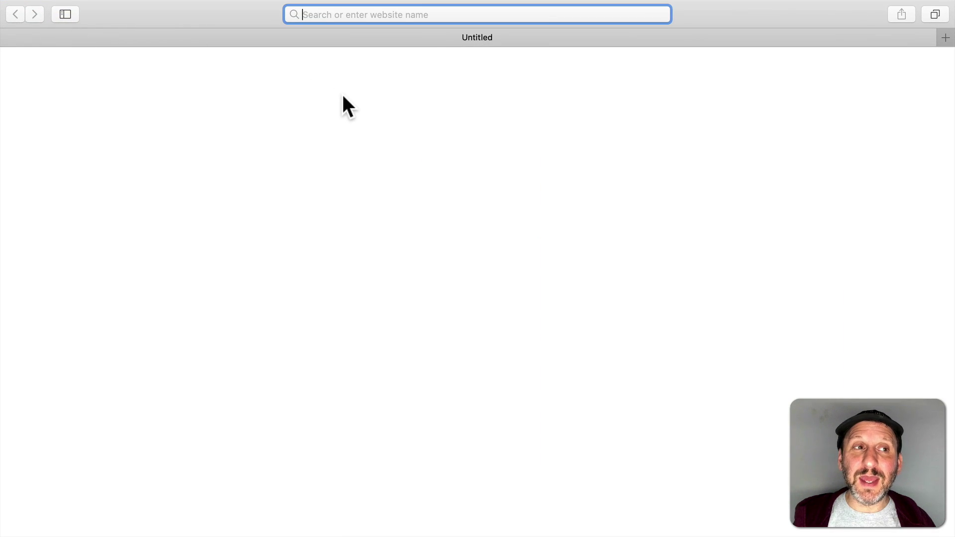
mouse_move(70, 7)
left_click(14, 31)
mouse_move(143, 532)
left_click(101, 517)
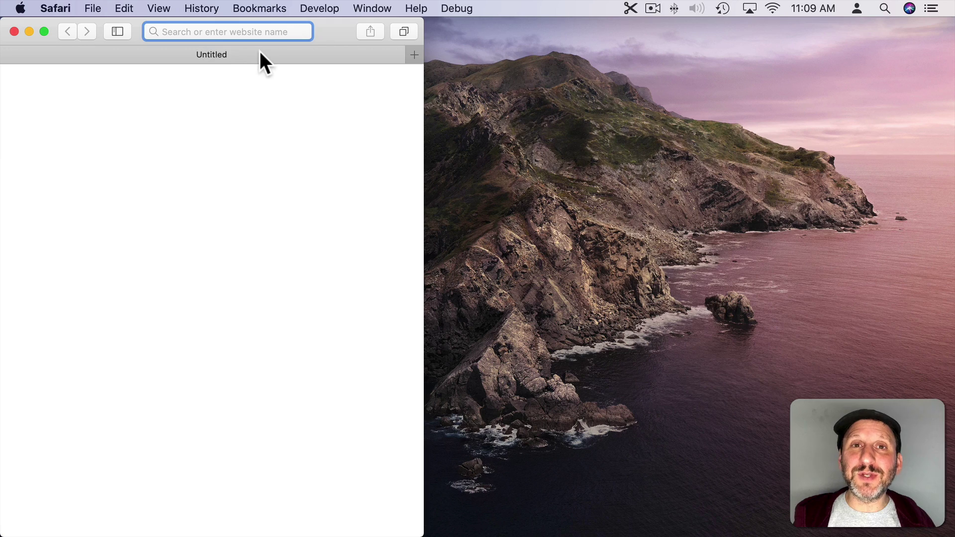
- Make the new window full screen and switch to the desktop space and back
left_click(44, 31)
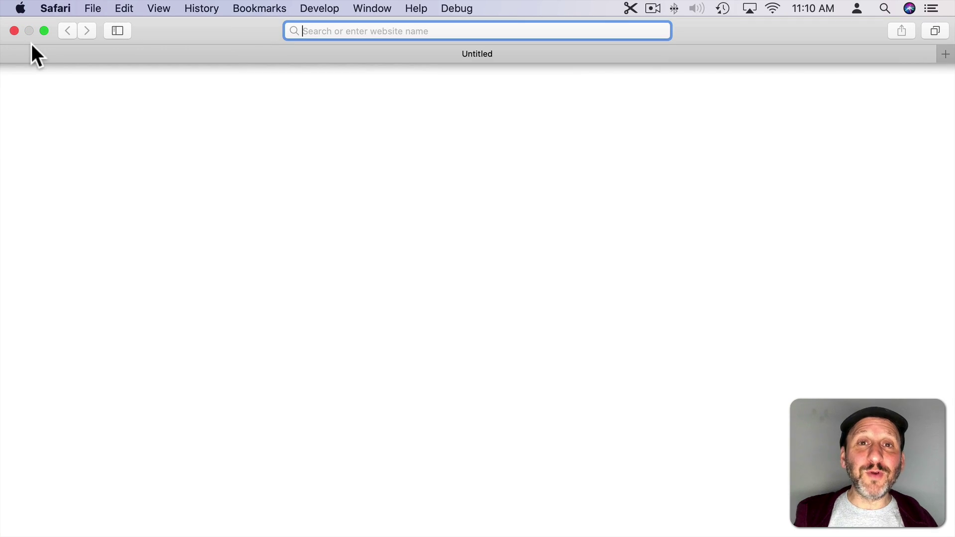
key("ctrl+Left")
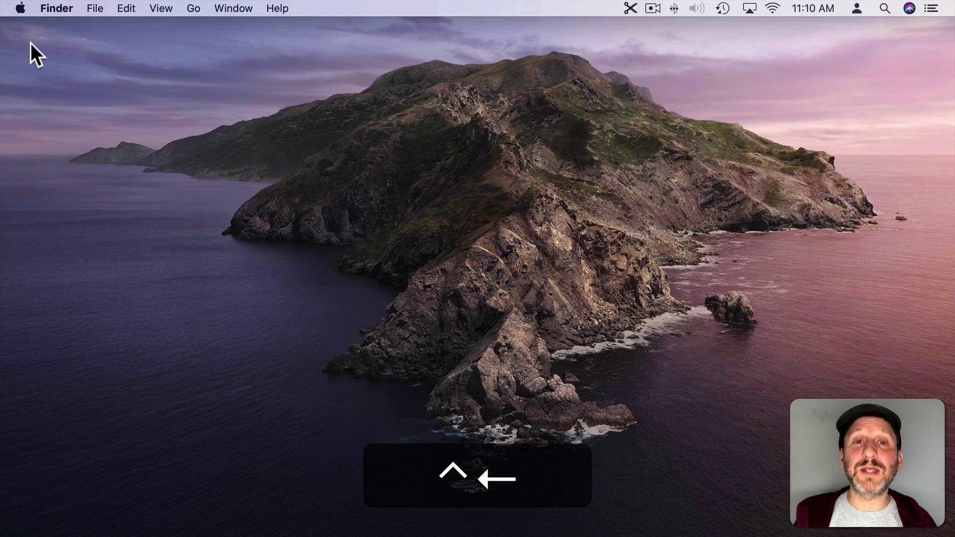
key("ctrl+Right")
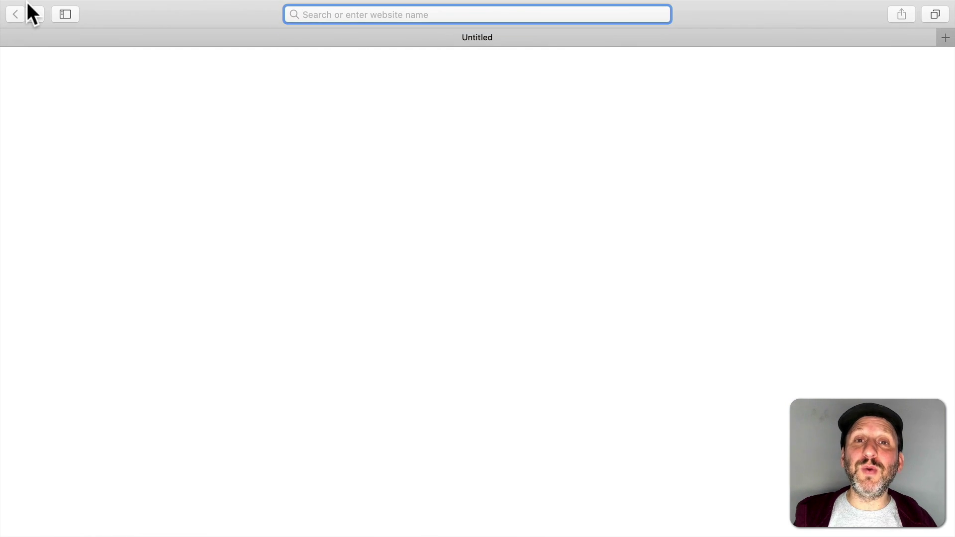
- Quit Safari while in full screen, relaunch it from the Dock, then close its window
key("super+q")
mouse_move(129, 527)
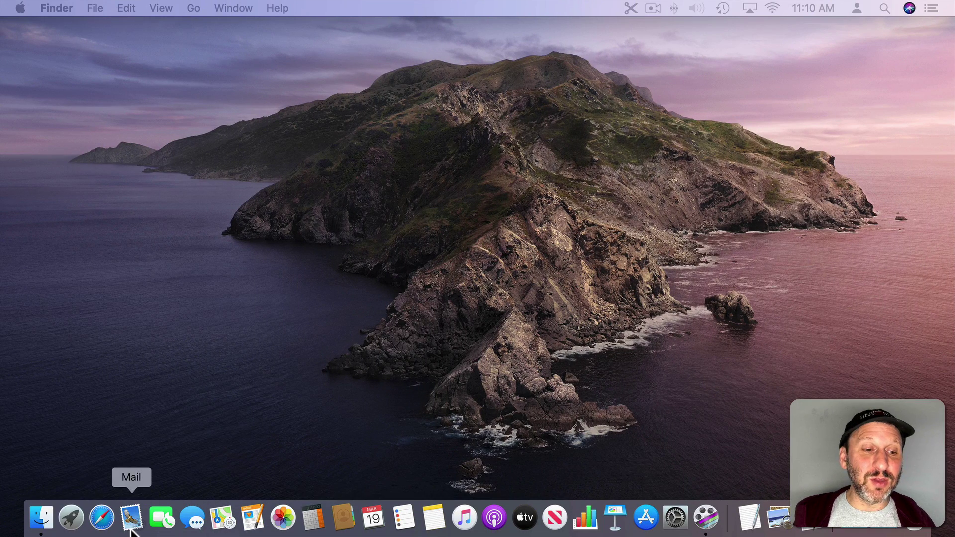
left_click(99, 525)
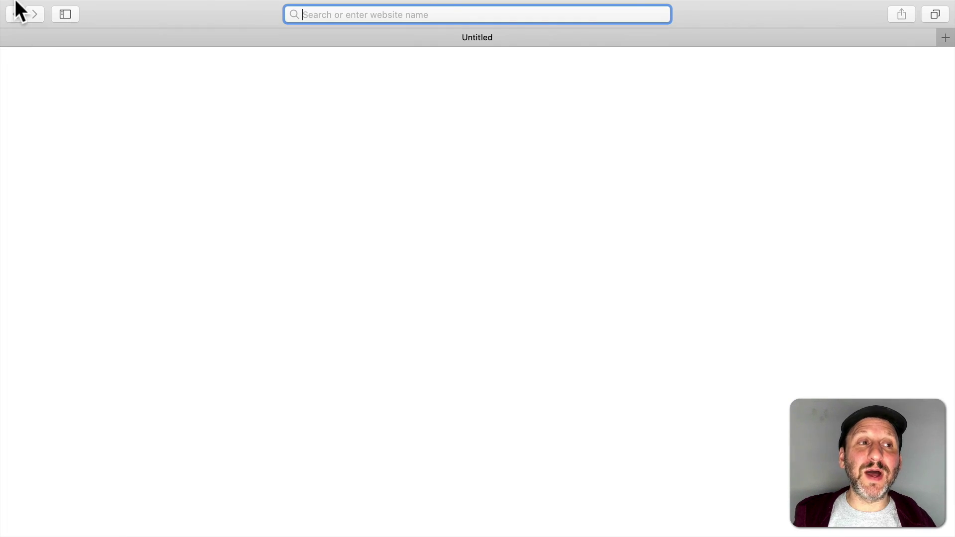
left_click(16, 29)
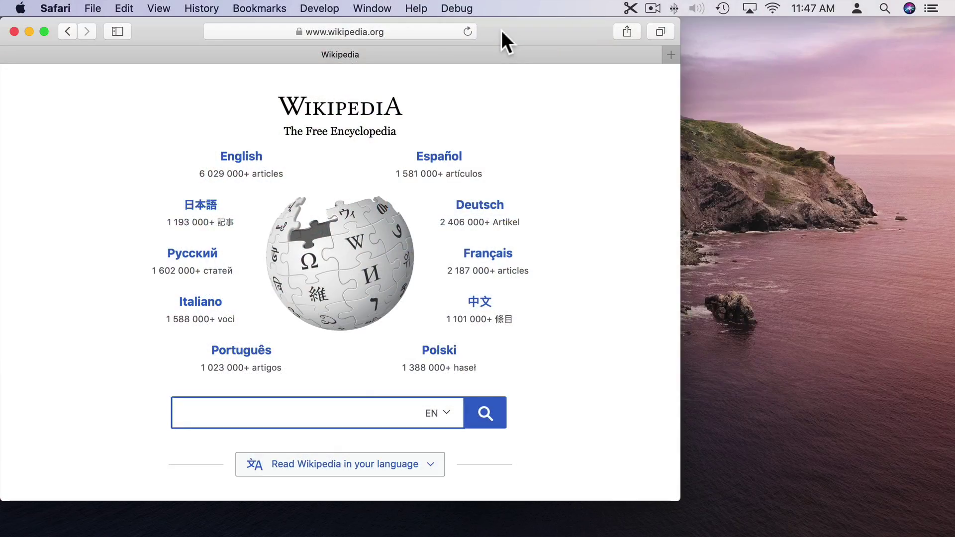
key("super+h")
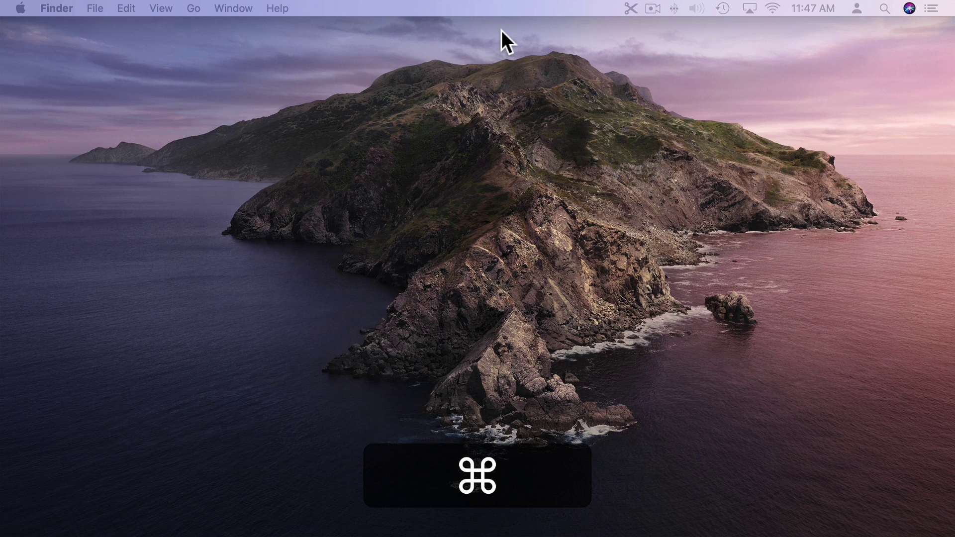
key("super+Tab")
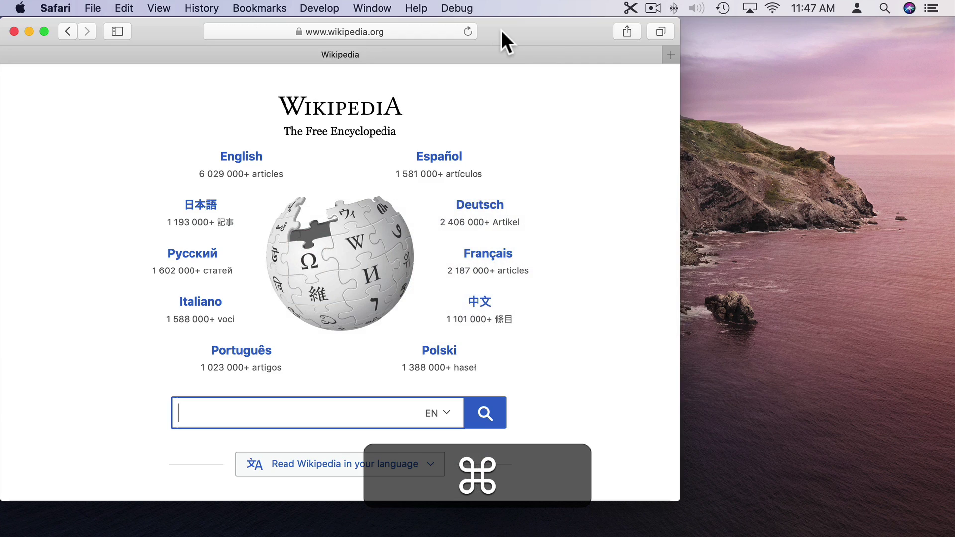